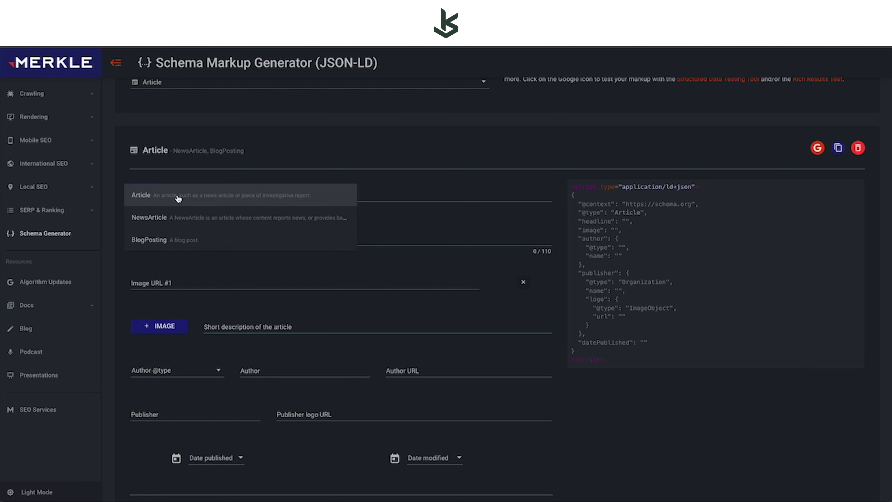
# - Set the schema's article type to Article and copy the blog post title "How Do I Edit Content In Webflow?" for the headline
pyautogui.click(342, 196)
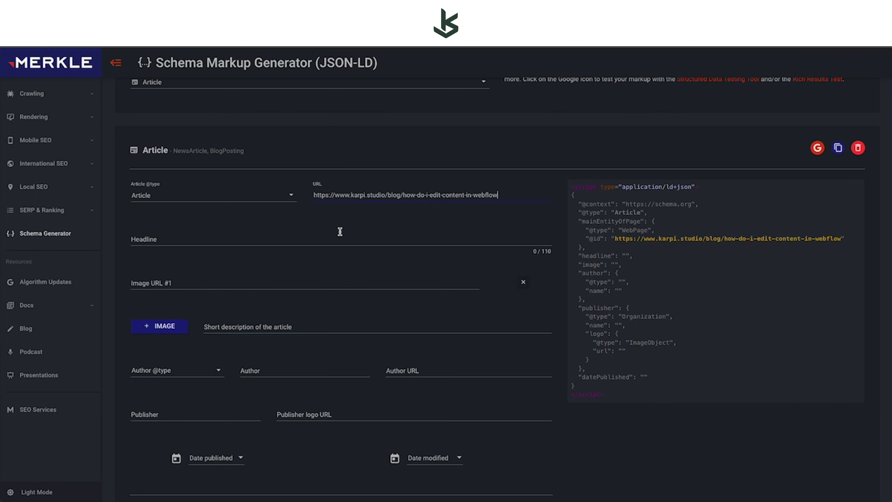
pyautogui.click(339, 235)
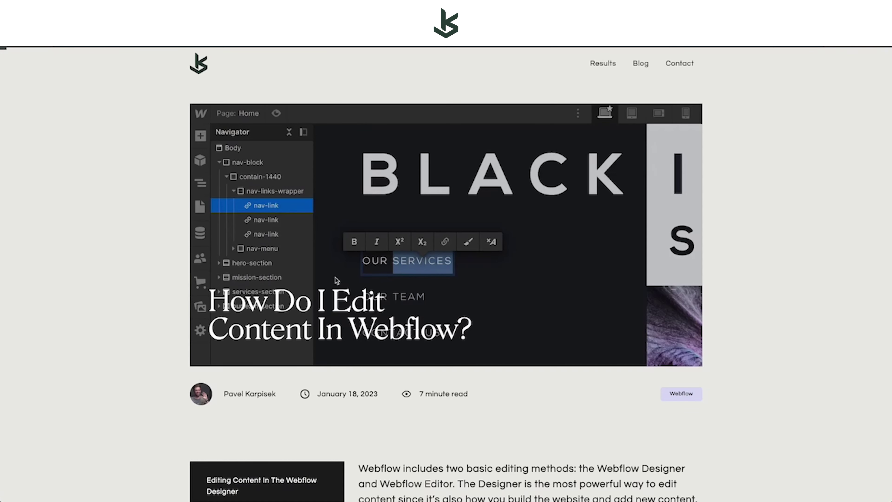
pyautogui.moveTo(469, 329); pyautogui.dragTo(338, 287)
pyautogui.click(260, 314)
pyautogui.moveTo(211, 299); pyautogui.dragTo(472, 329)
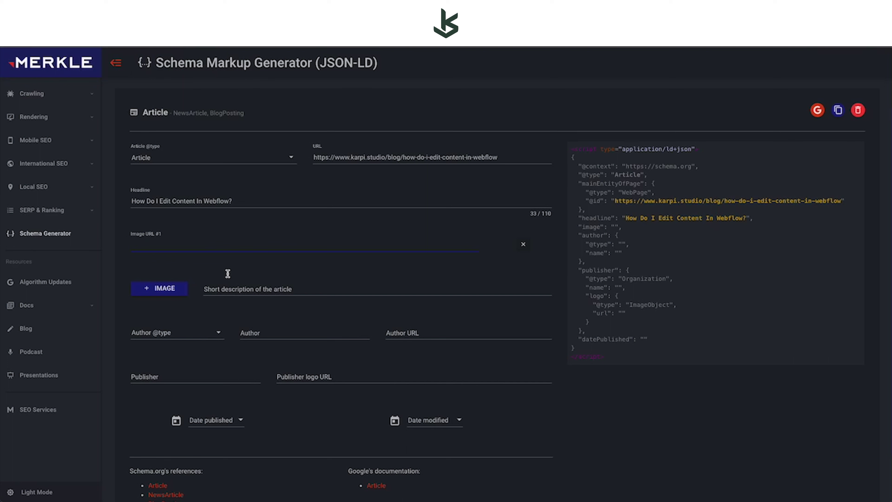
# - Add the Karpi Studio logo URL as the first image and use the blog post's introductory paragraph as the short description
pyautogui.hotkey('ctrl', 'v')
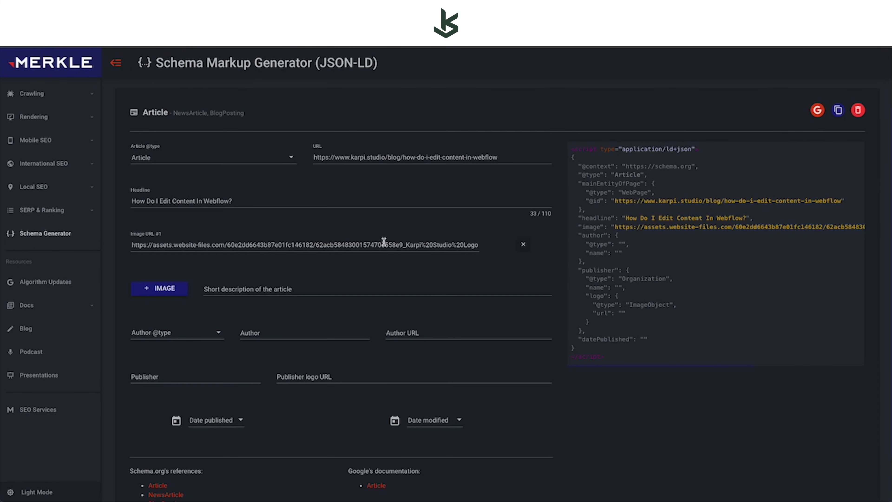
pyautogui.scroll(-1, 368, 260)
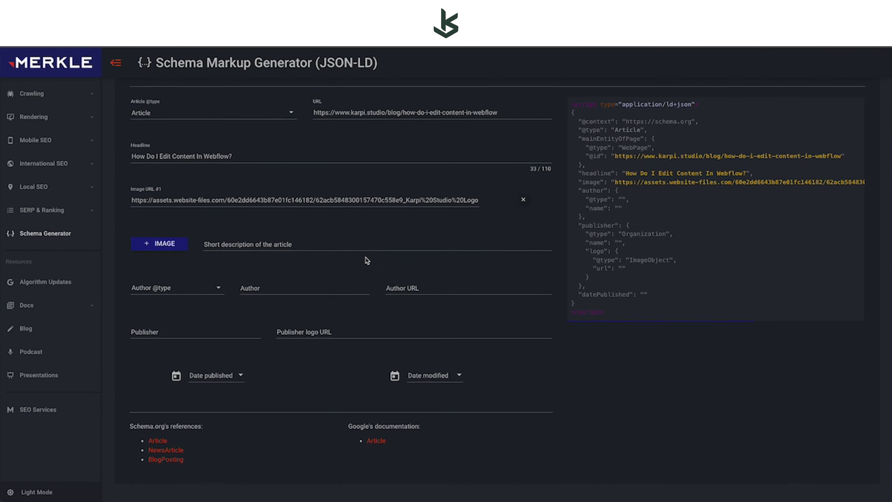
pyautogui.click(366, 246)
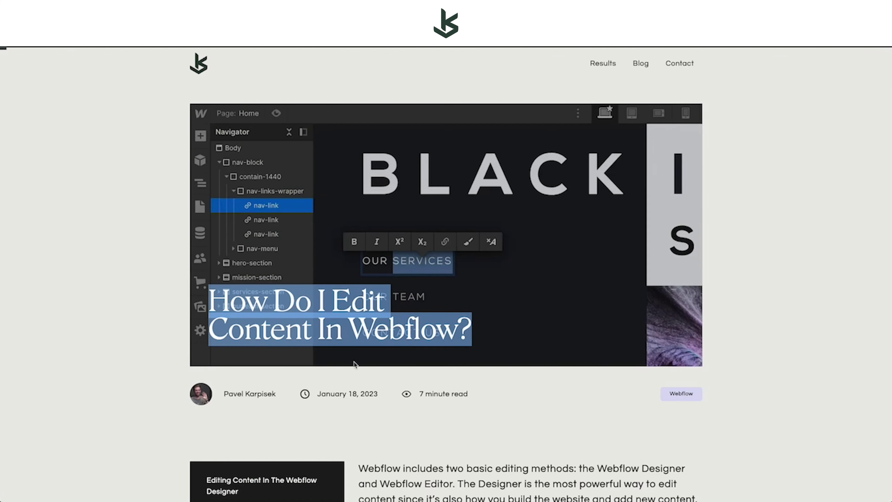
pyautogui.scroll(-3, 355, 366)
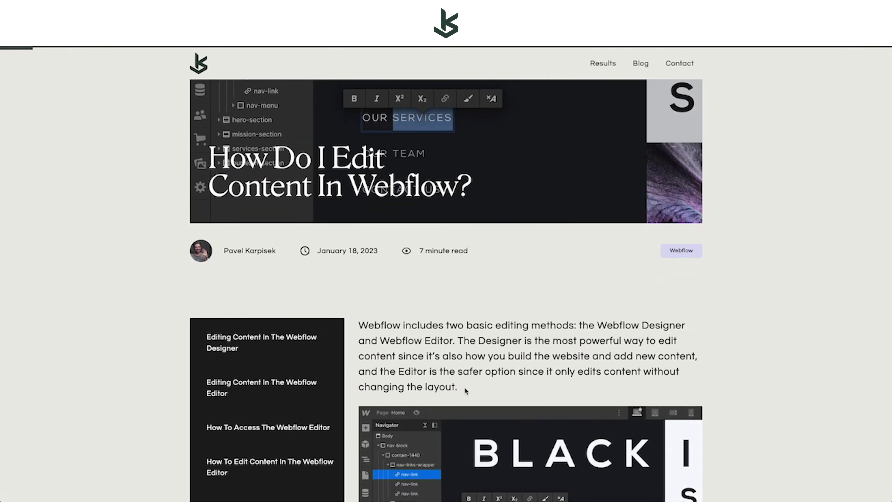
pyautogui.moveTo(464, 387); pyautogui.dragTo(363, 320)
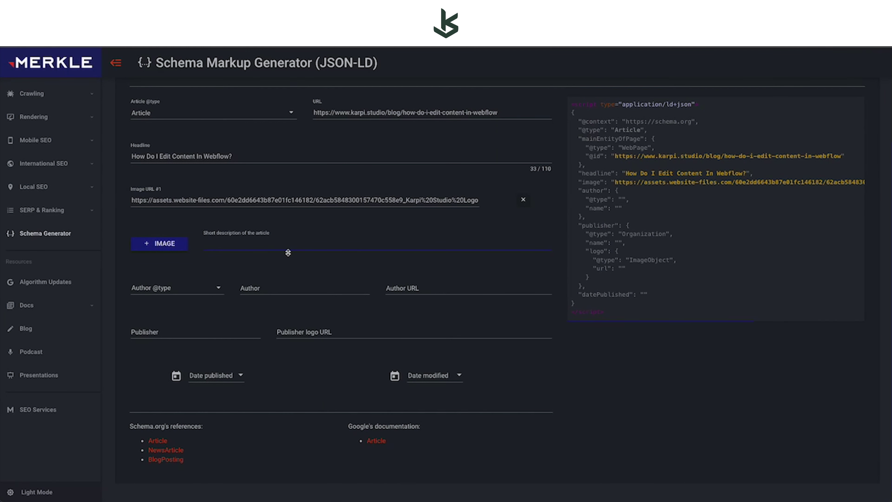
pyautogui.write('Webflow includes two basic editing methods: the Webflow Designer and Webflow Editor. The Designer is the most powerful way to edit content since it’s also how you build the website and add new content, and the Editor is the safer option since it only edits content without changing the layout.')
# - Set the author type to Person and enter the author's name copied from the blog post
pyautogui.scroll(-1, 321, 300)
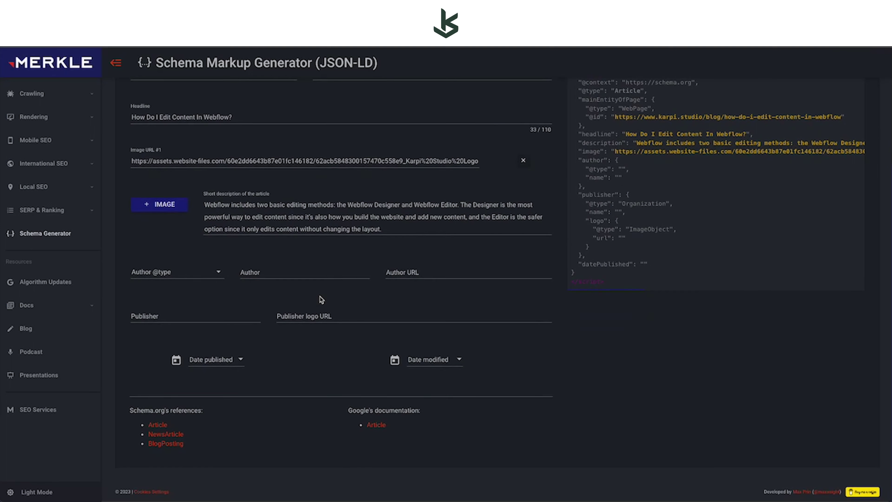
pyautogui.click(168, 278)
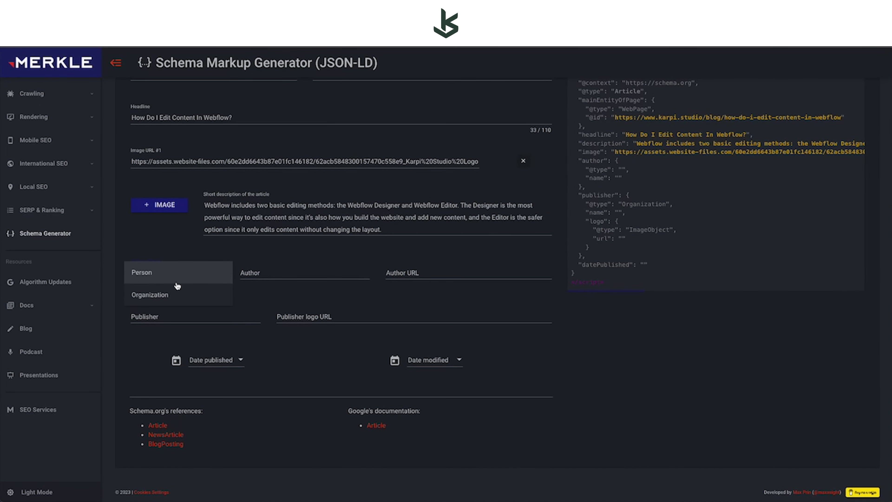
pyautogui.click(164, 273)
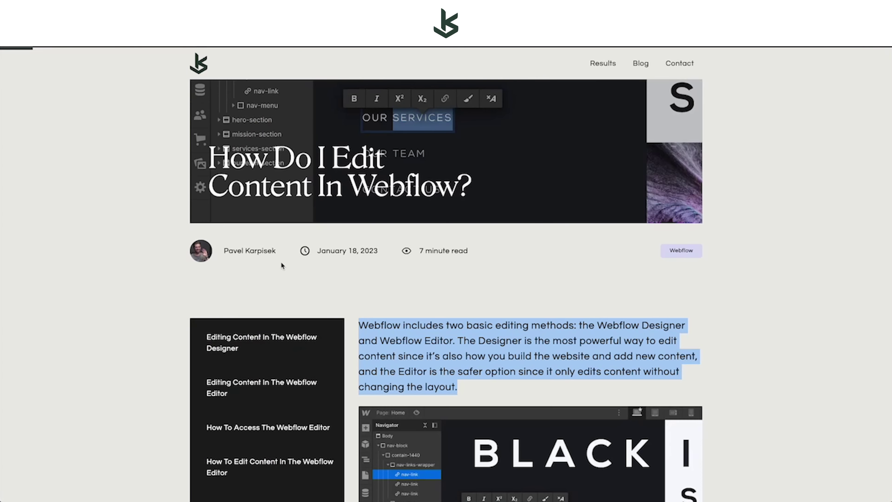
pyautogui.moveTo(276, 250); pyautogui.dragTo(226, 250)
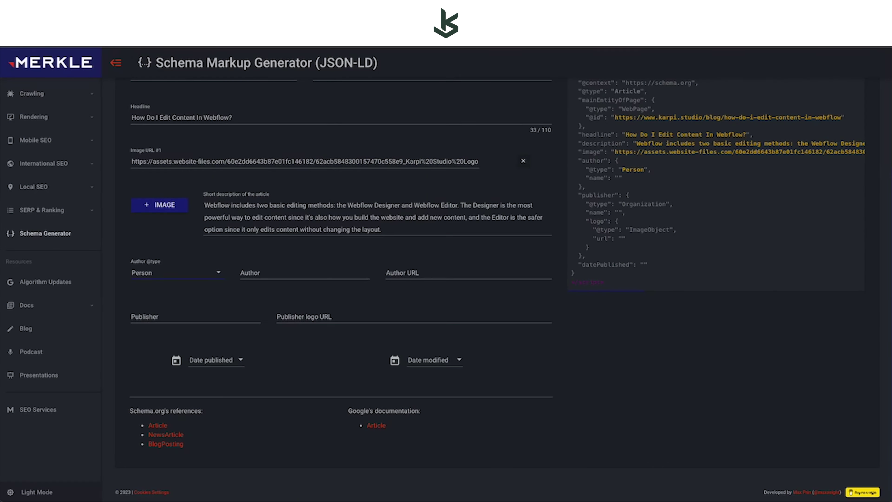
pyautogui.write('Pavel Karpisek')
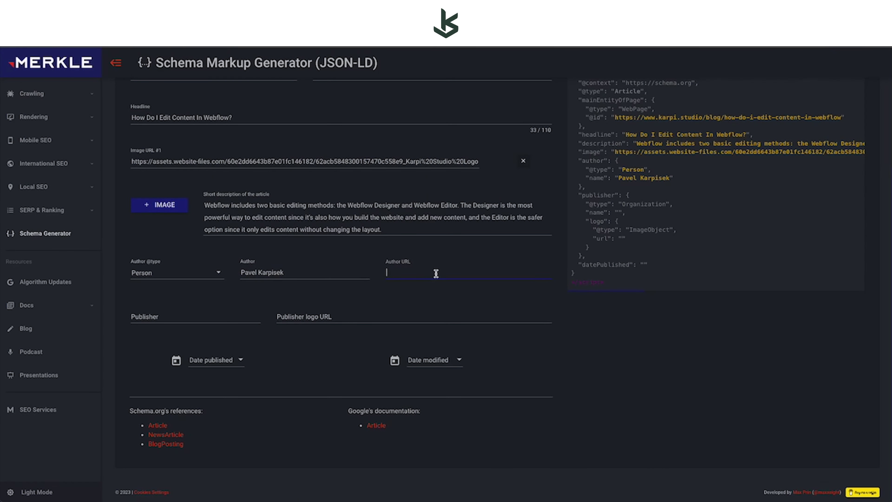
# - Open the author's article listing from the end of the blog post and enter its address as the Author URL
pyautogui.click(428, 275)
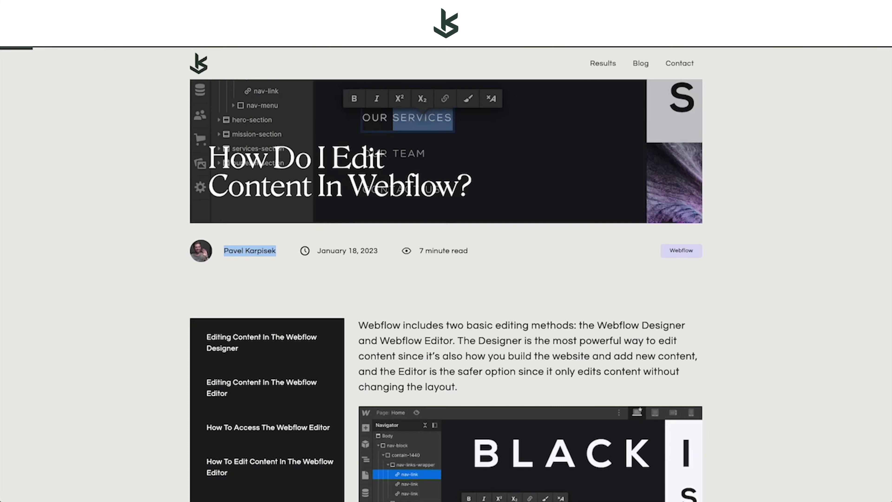
pyautogui.scroll(-15, 534, 265)
pyautogui.scroll(-20, 373, 363)
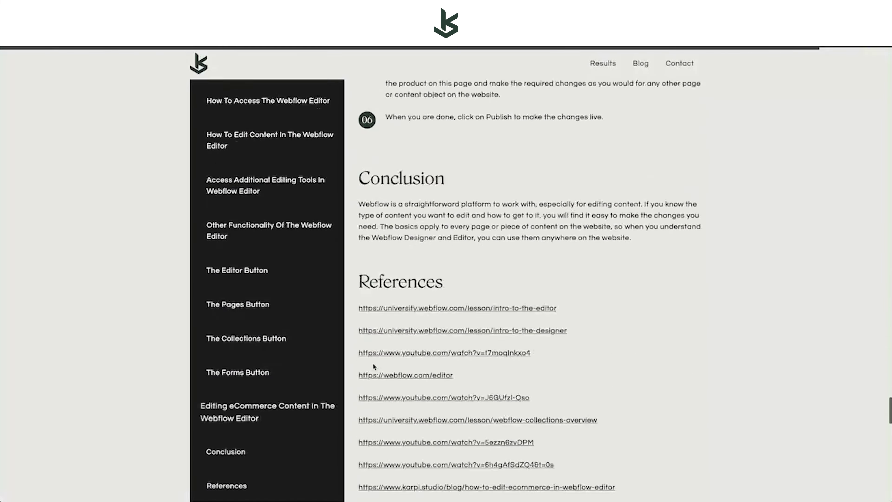
pyautogui.scroll(2, 373, 363)
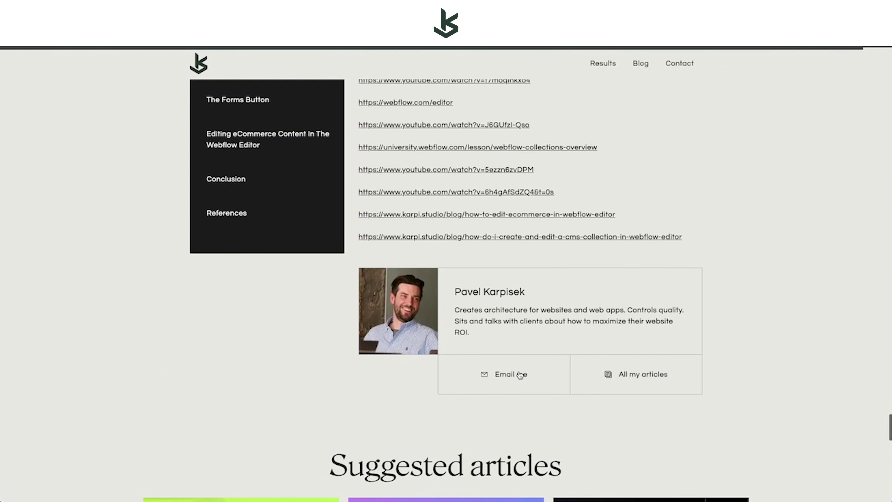
pyautogui.click(624, 376)
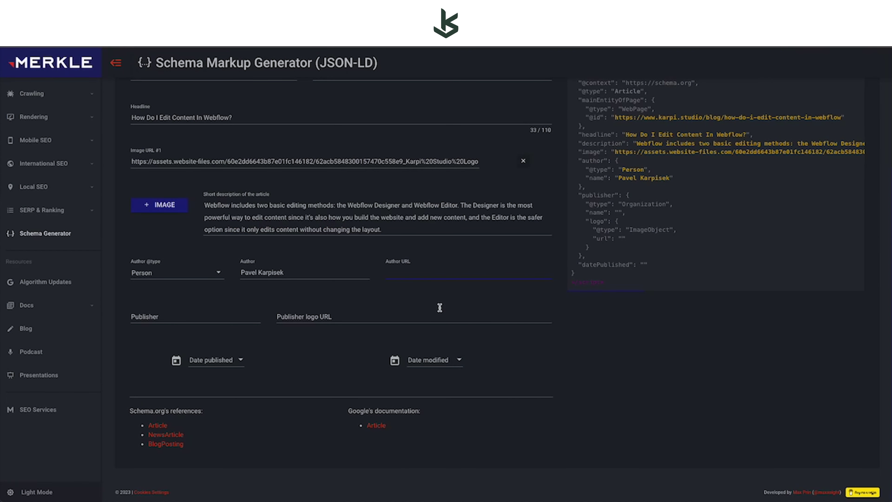
pyautogui.write('https://www.karpi.studio/author/pavel-karpisek')
pyautogui.click(313, 318)
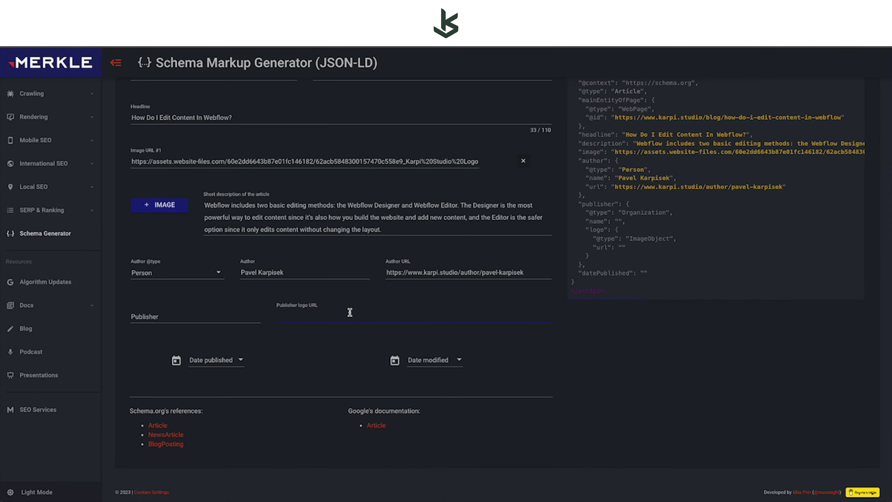
pyautogui.click(317, 342)
pyautogui.scroll(3, 317, 343)
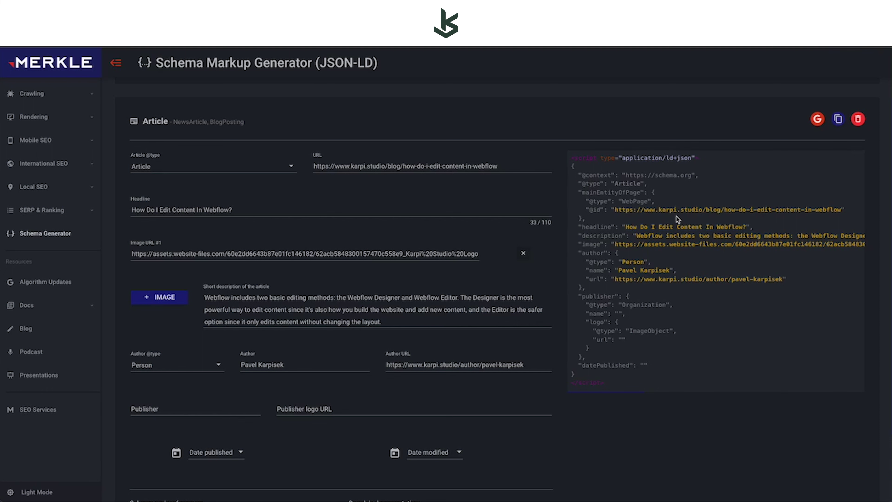
pyautogui.scroll(1, 678, 219)
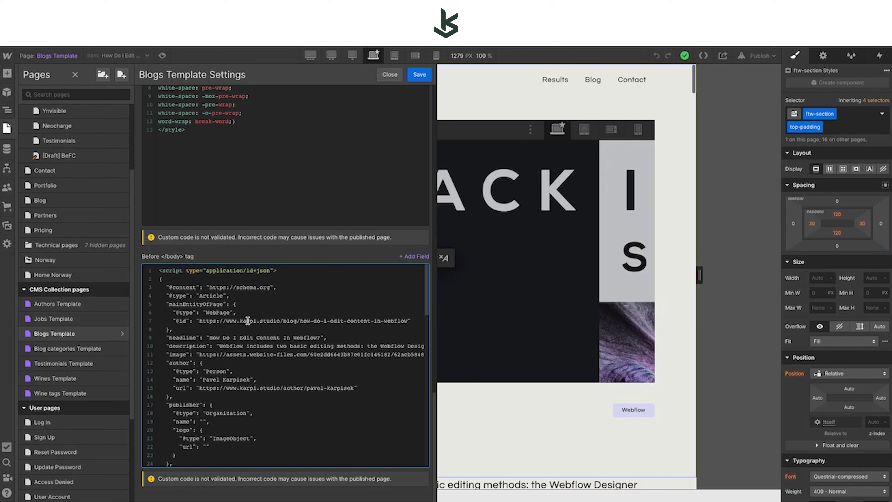
pyautogui.moveTo(302, 319); pyautogui.dragTo(405, 320)
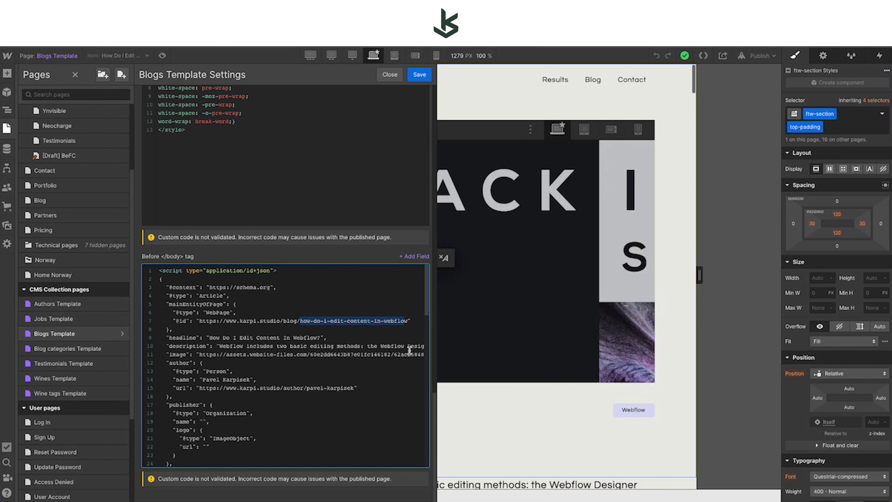
pyautogui.press('BackSpace')
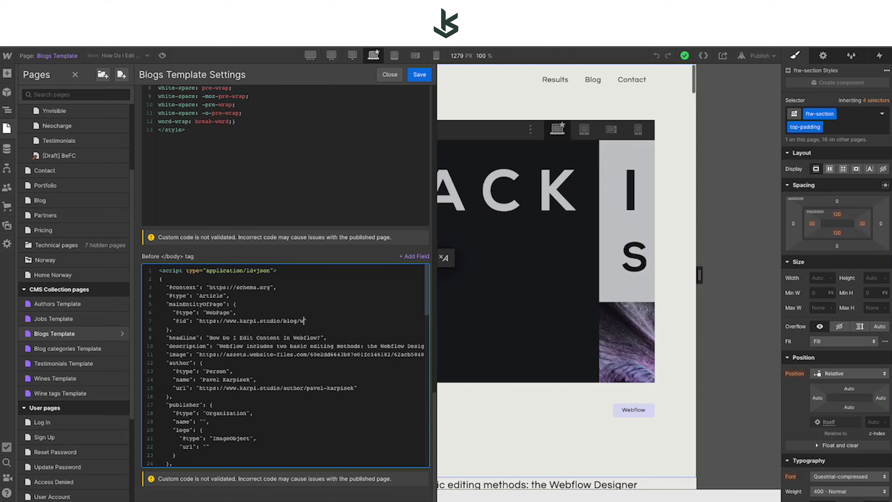
pyautogui.click(416, 256)
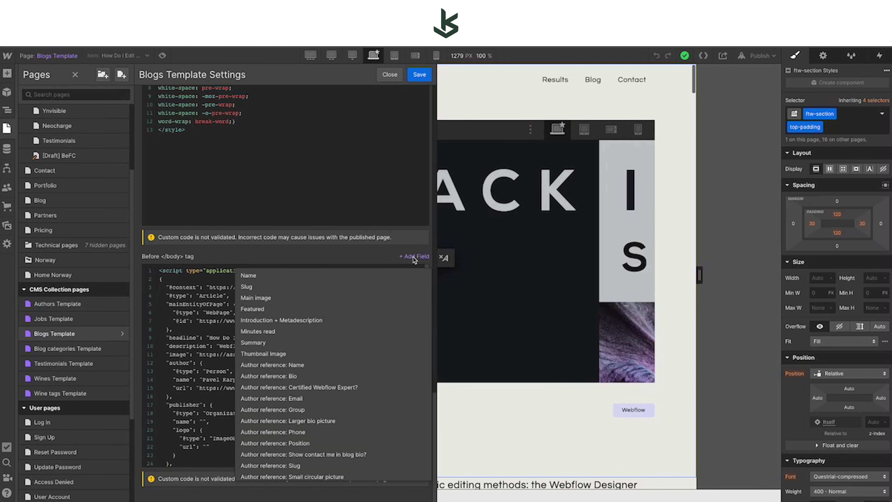
pyautogui.click(290, 286)
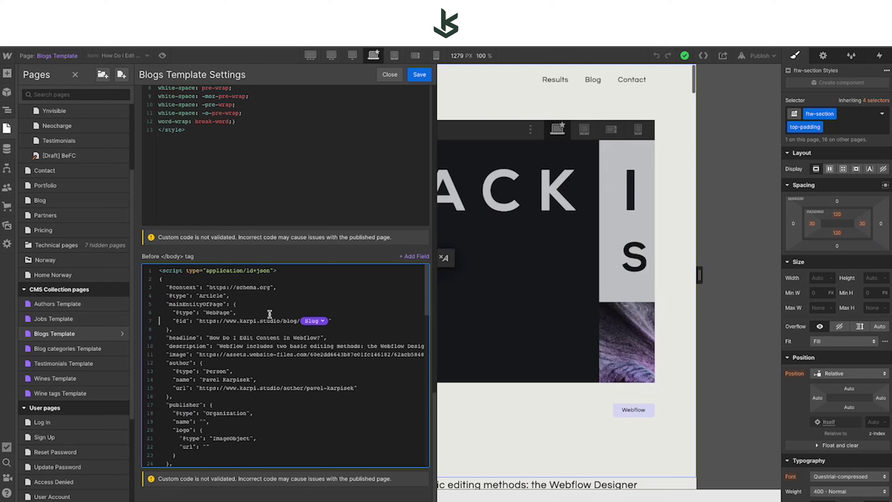
pyautogui.click(344, 322)
# - Replace the fixed headline text in the schema code with the dynamic Name field
pyautogui.moveTo(210, 338); pyautogui.dragTo(319, 338)
pyautogui.press('BackSpace')
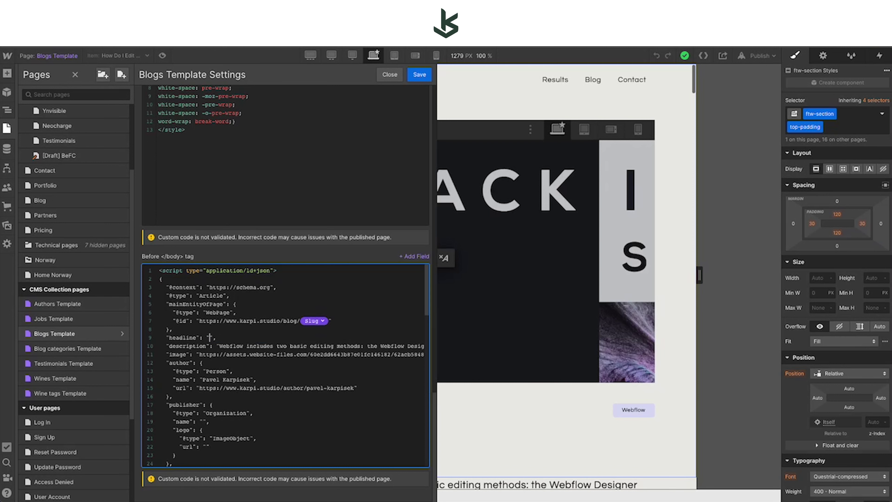
pyautogui.click(417, 256)
pyautogui.click(312, 276)
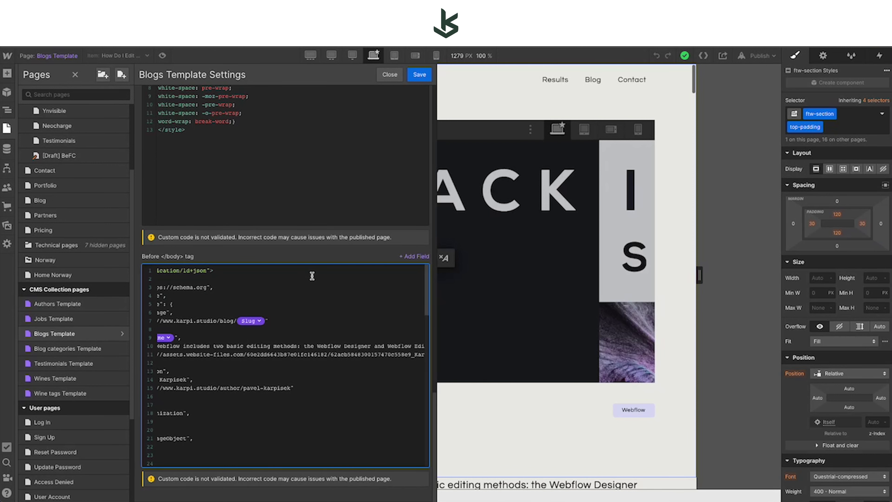
# - Replace the fixed description text in the schema code with the dynamic Summary field
pyautogui.hscroll(-2, 253, 347)
pyautogui.click(221, 347)
pyautogui.press('shift+super+Right')
pyautogui.hotkey('shift', 'Left')
pyautogui.hotkey('shift', 'Left')
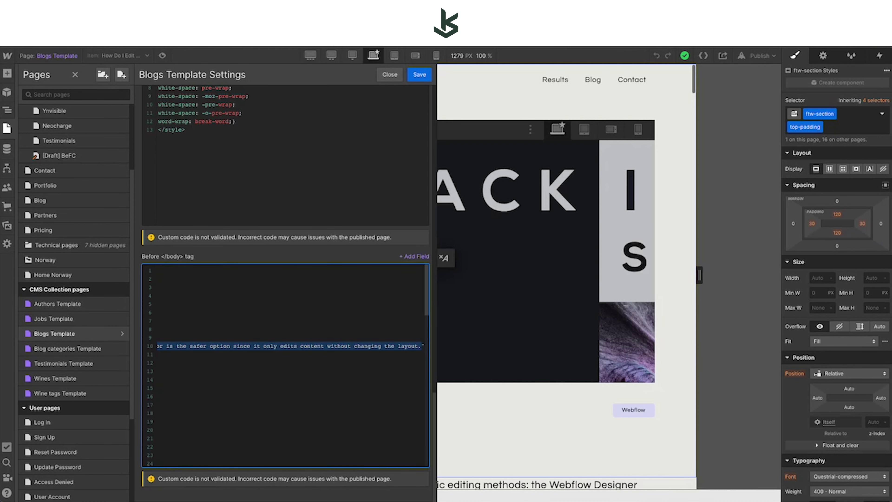
pyautogui.press('BackSpace')
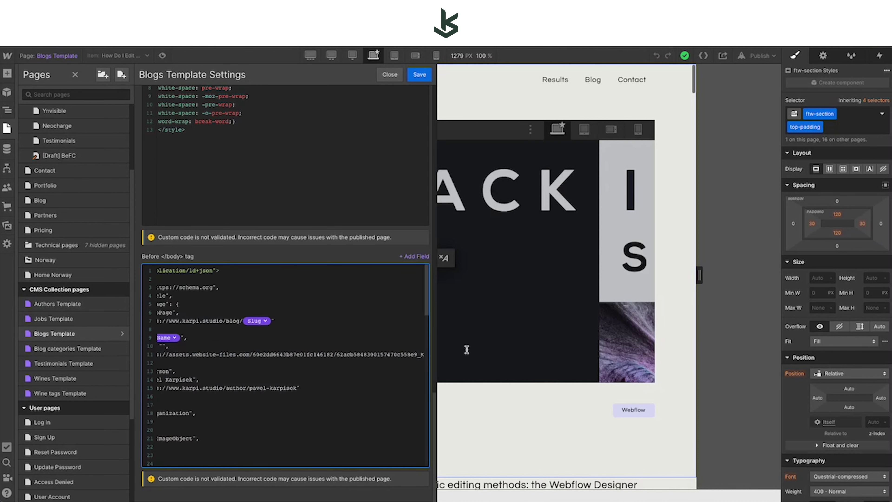
pyautogui.click(411, 257)
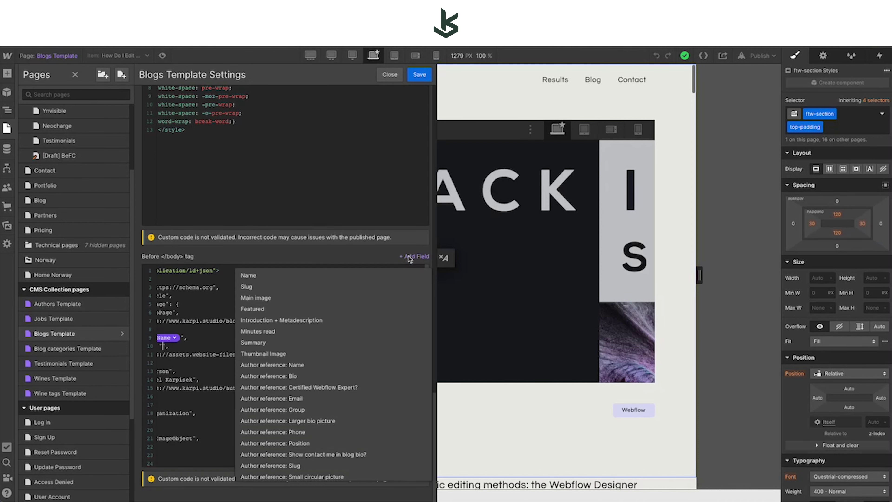
pyautogui.click(280, 343)
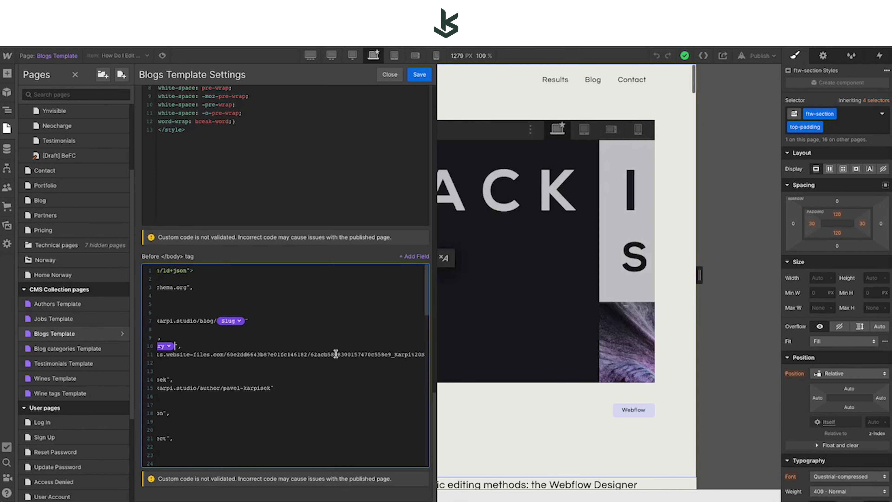
# - Replace the fixed image URL in the schema code with the dynamic Thumbnail Image field
pyautogui.press('Home')
pyautogui.click(201, 354)
pyautogui.hotkey('shift', 'End')
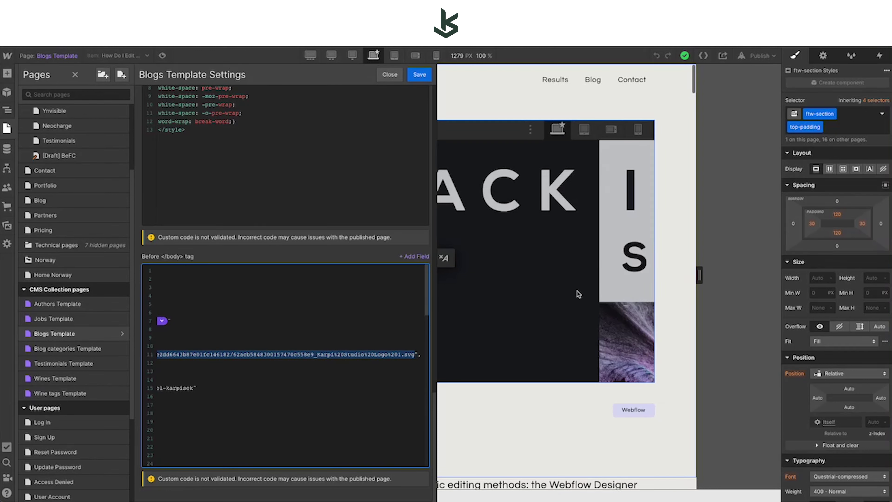
pyautogui.press('BackSpace')
pyautogui.click(409, 256)
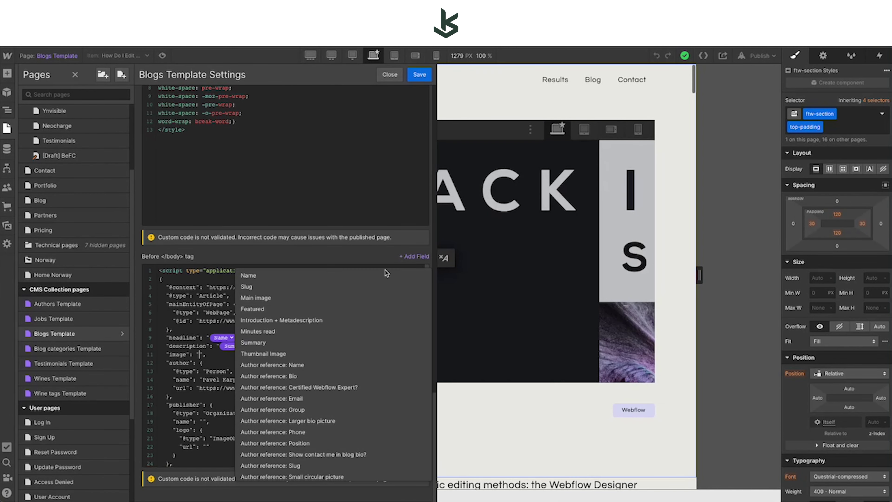
pyautogui.click(267, 353)
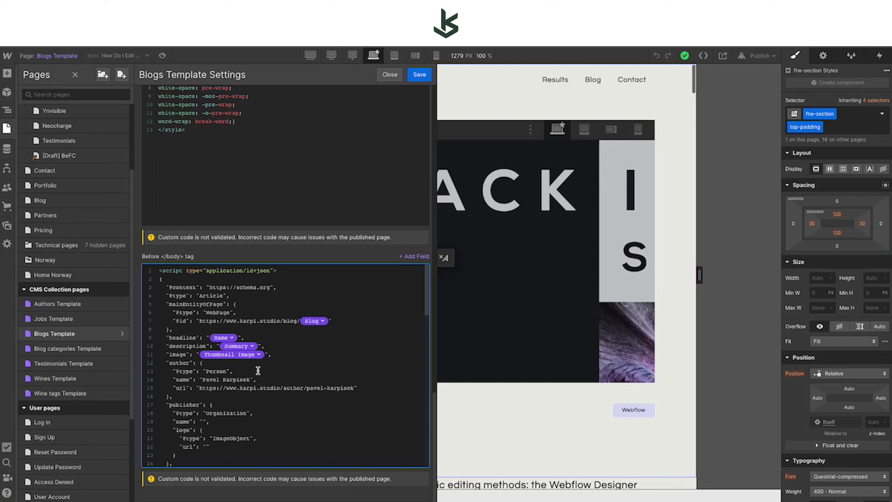
# - Replace the fixed author name in the schema code with the dynamic "Author reference: Name" field
pyautogui.click(250, 380)
pyautogui.moveTo(250, 380); pyautogui.dragTo(202, 380)
pyautogui.press('BackSpace')
pyautogui.click(415, 257)
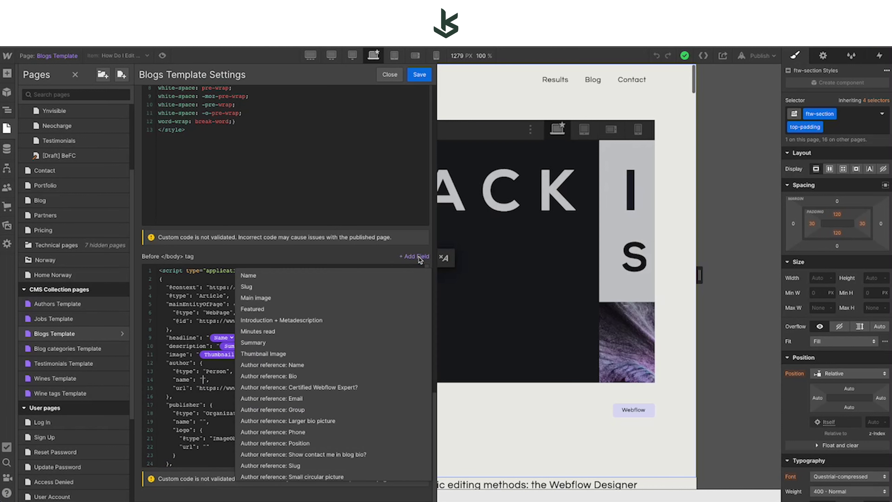
pyautogui.click(315, 366)
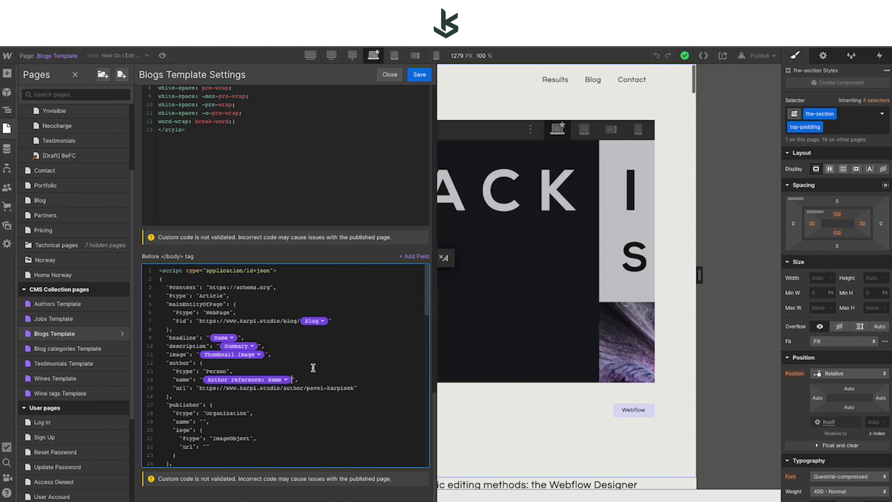
# - Replace the fixed author slug in the schema's author URL with the dynamic "Author reference: Slug" field
pyautogui.moveTo(306, 388); pyautogui.dragTo(353, 389)
pyautogui.click(416, 257)
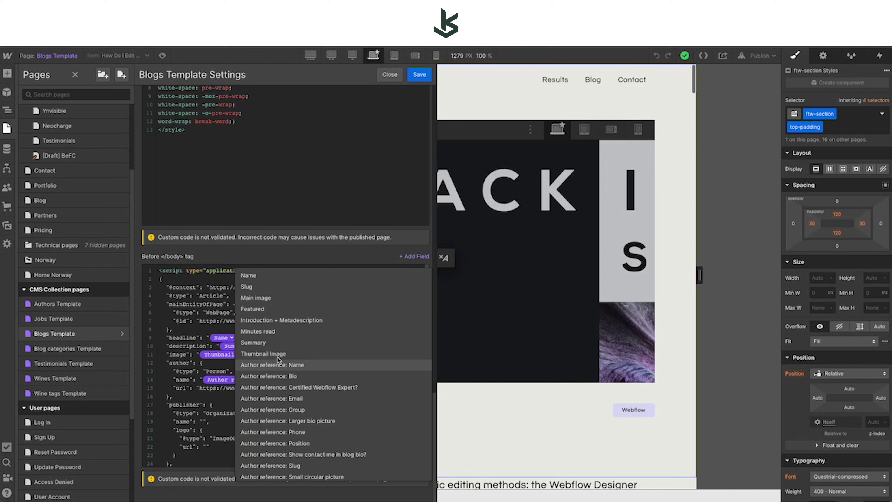
pyautogui.scroll(-1, 309, 406)
pyautogui.scroll(-1, 309, 406)
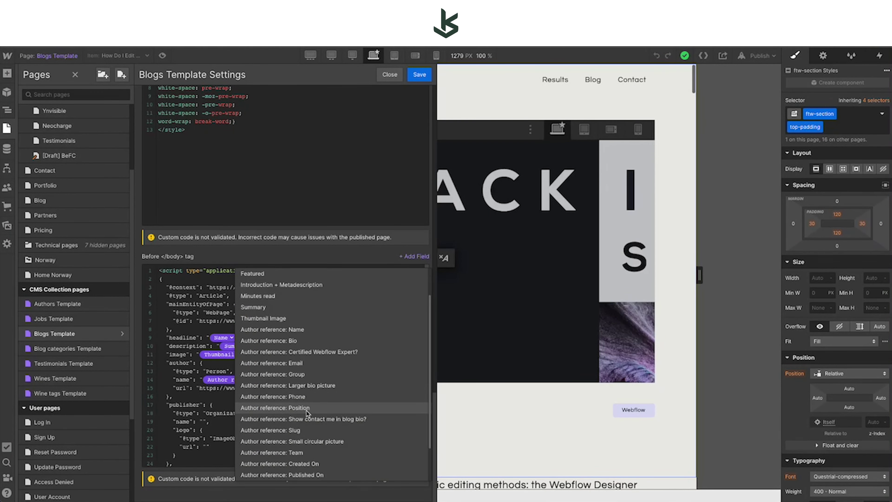
pyautogui.click(294, 431)
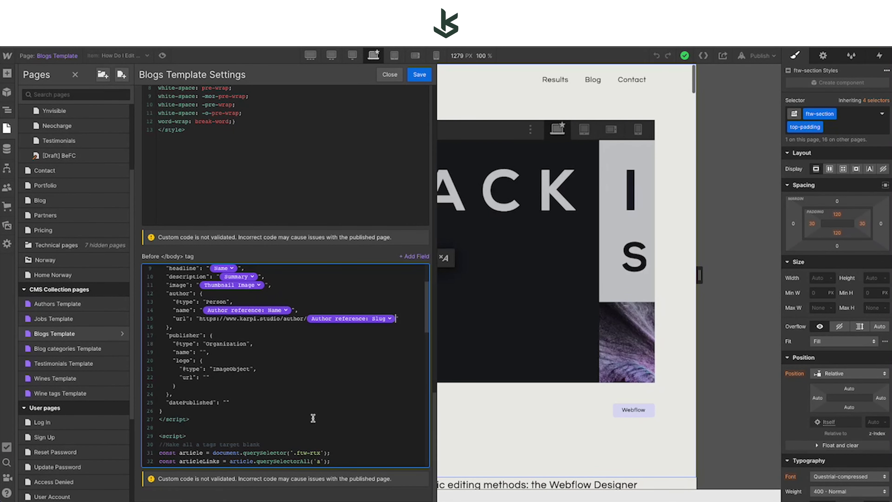
# - Set the schema's publisher name to "Karpi Studio" and fill in the publisher logo's URL with the hosted Karpi Studio logo address
pyautogui.click(239, 344)
pyautogui.write('Karpi Studio%20Logo%20')
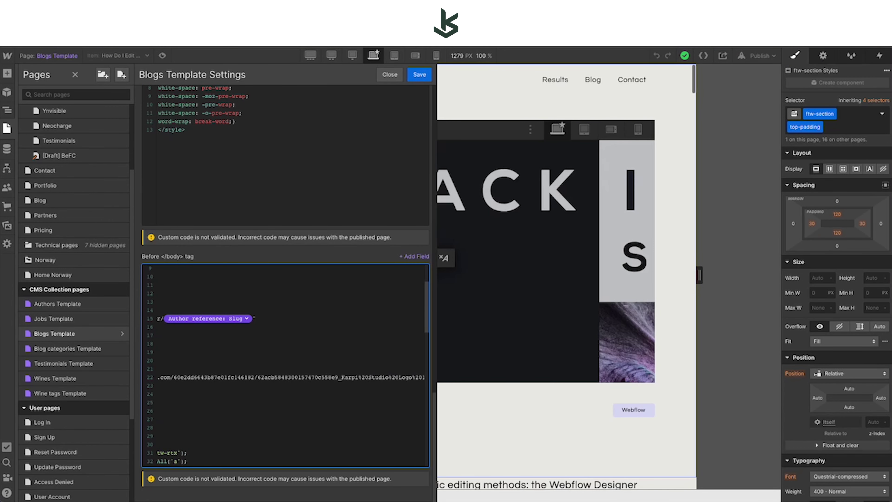
# - Insert the dynamic "Published On" field as the schema's datePublished value and save the Blogs Template settings
pyautogui.click(227, 402)
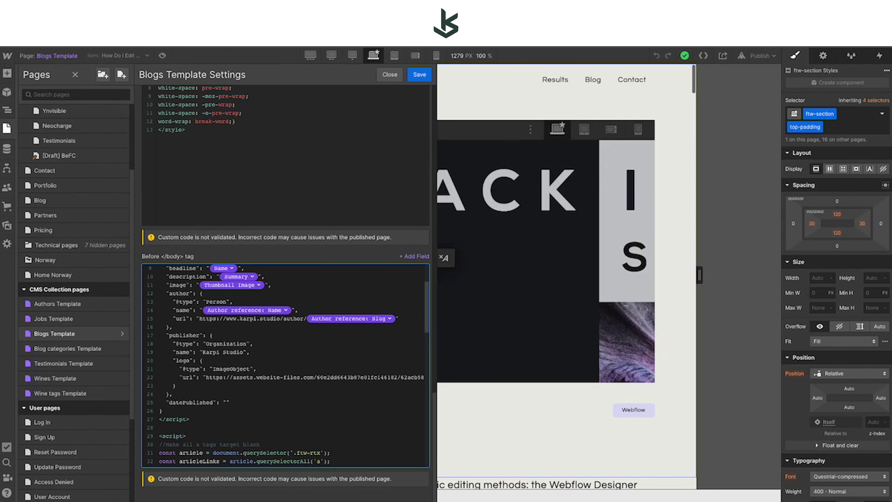
pyautogui.click(407, 257)
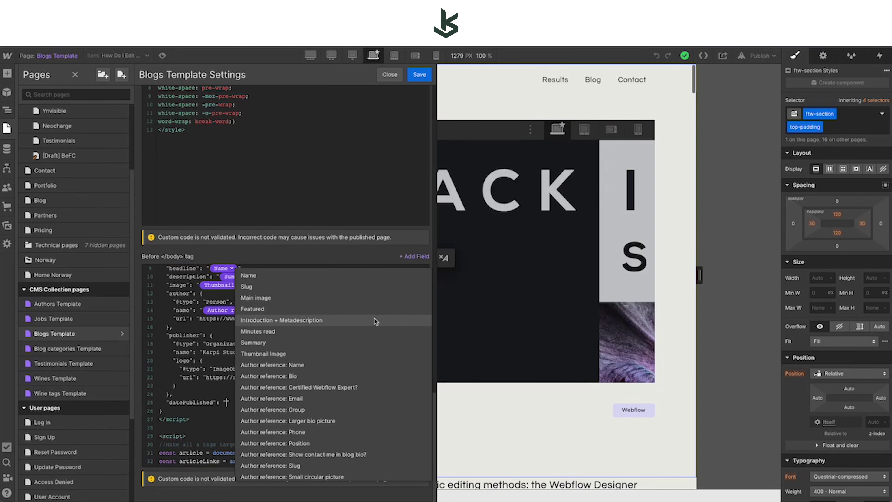
pyautogui.scroll(-3, 376, 321)
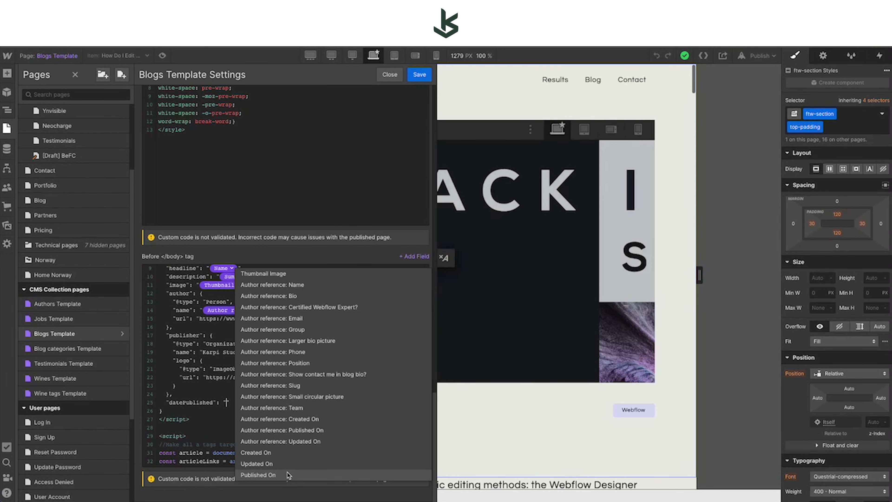
pyautogui.click(274, 475)
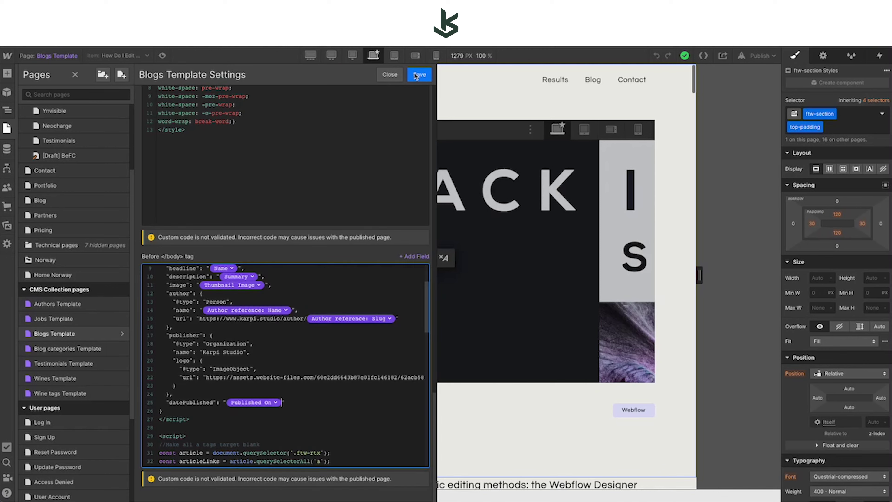
pyautogui.click(418, 74)
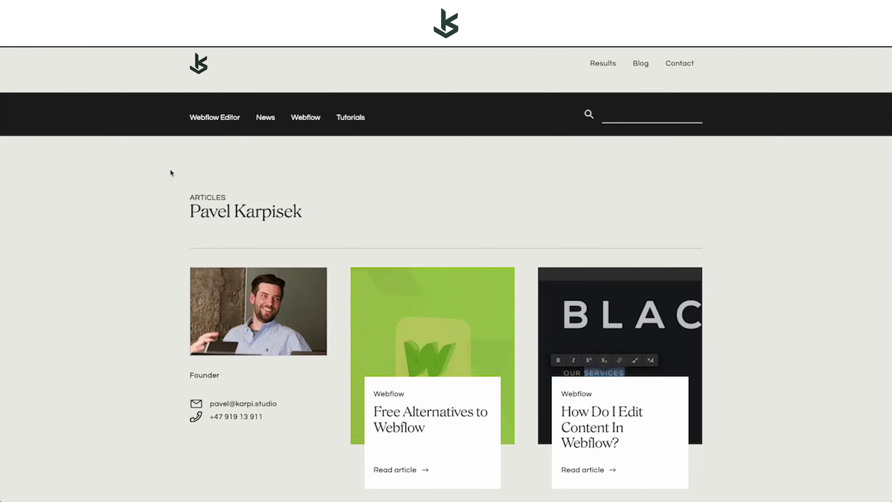
pyautogui.click(602, 427)
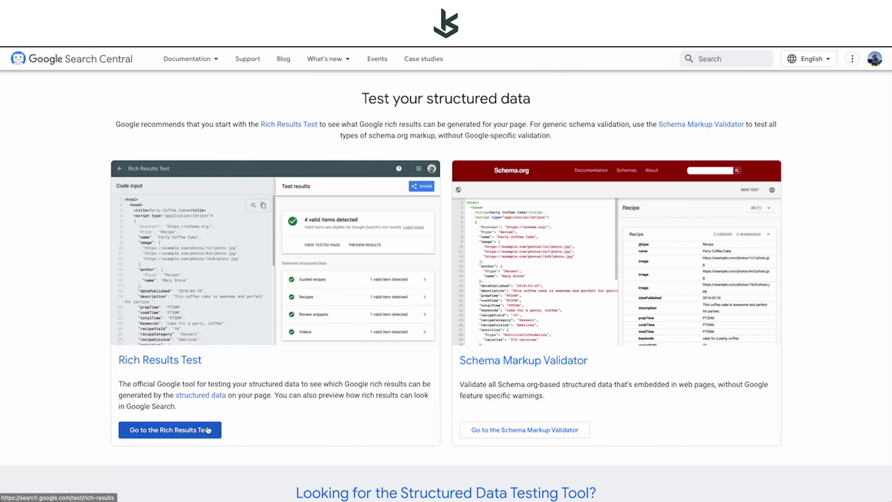
pyautogui.click(208, 427)
pyautogui.write('https://www.karpi.studio/blog/how-do-i-edit-content-in-webflow')
pyautogui.press('Return')
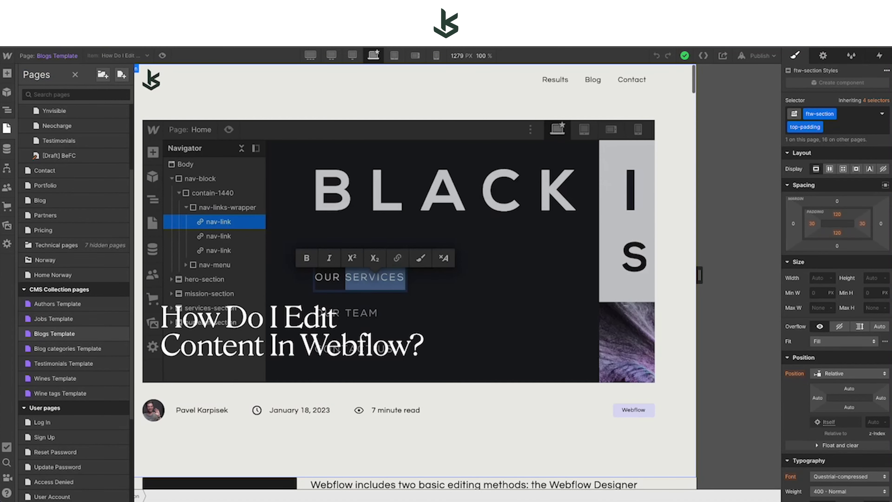
# - Publish the site in Webflow, and rerun the Rich Results Test for the same article URL
pyautogui.click(760, 55)
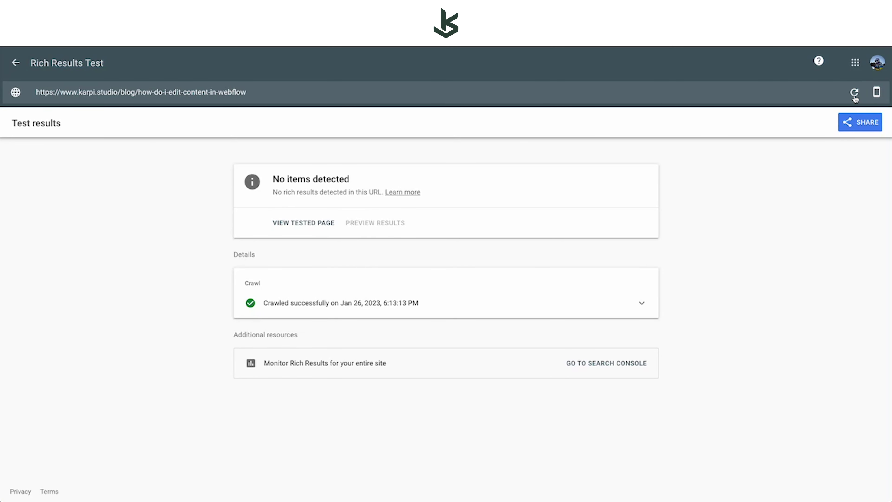
pyautogui.click(855, 92)
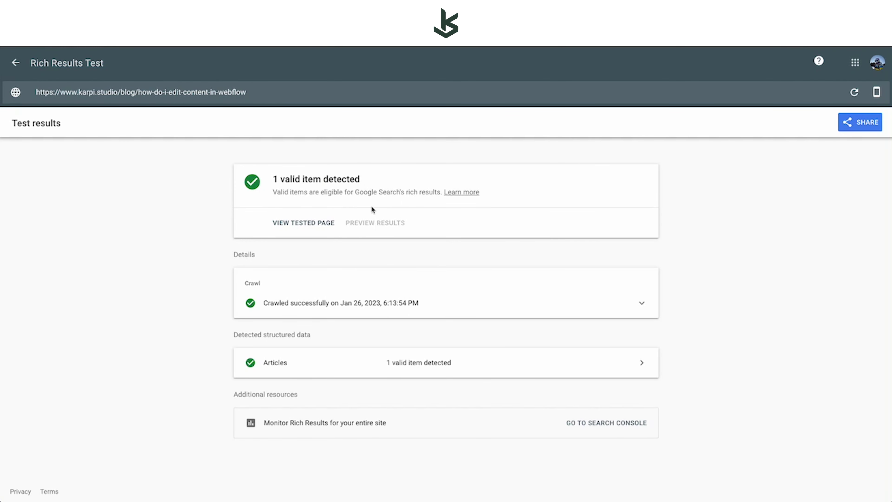
# - View the tested page's HTML, and examine the structured data fields of the article item detected under Articles
pyautogui.click(317, 224)
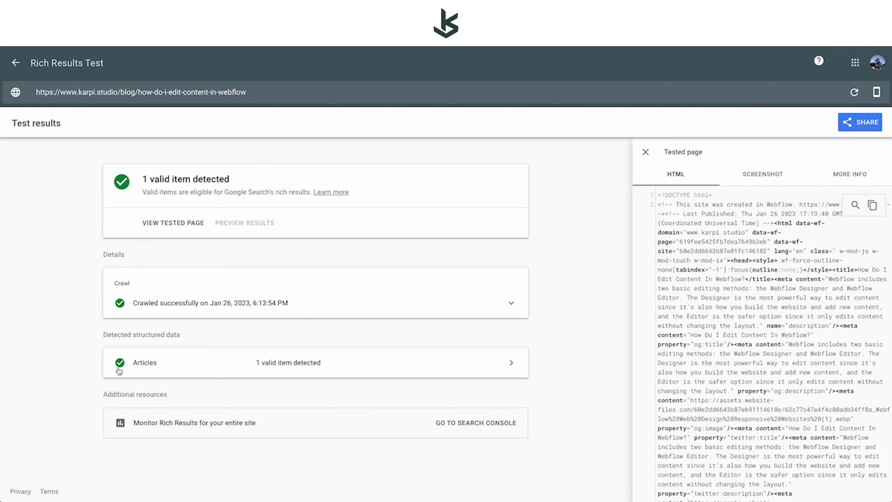
pyautogui.click(296, 372)
pyautogui.click(322, 356)
pyautogui.scroll(-3, 319, 354)
pyautogui.scroll(1, 318, 355)
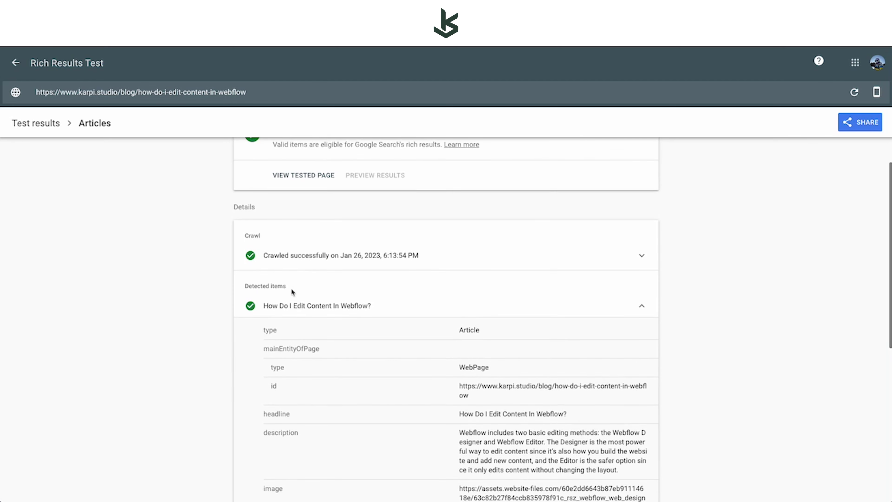
pyautogui.scroll(-3, 292, 290)
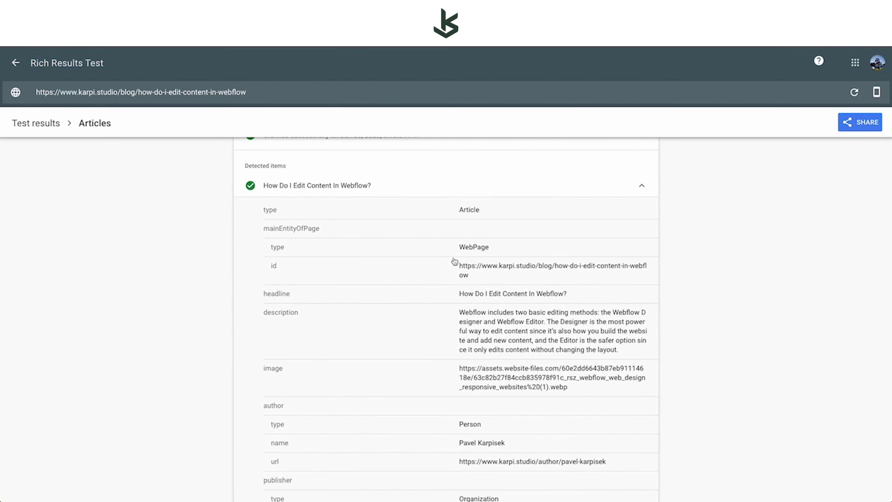
pyautogui.scroll(-1, 484, 277)
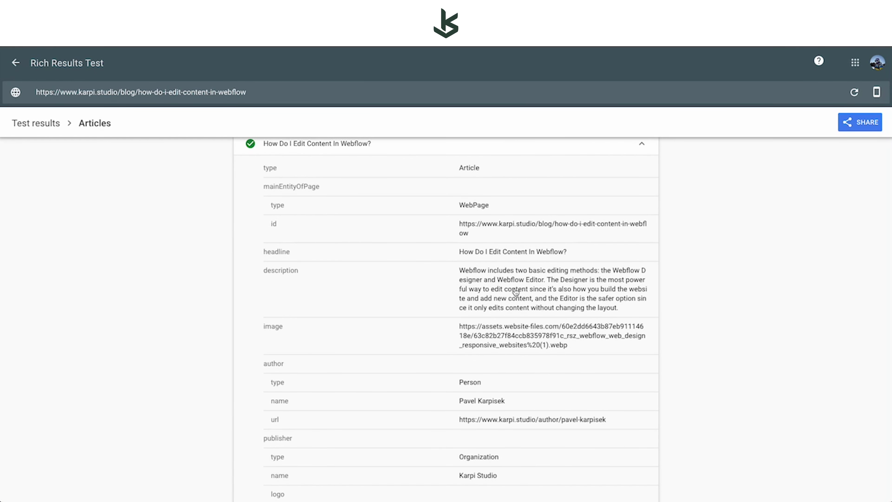
pyautogui.scroll(5, 515, 292)
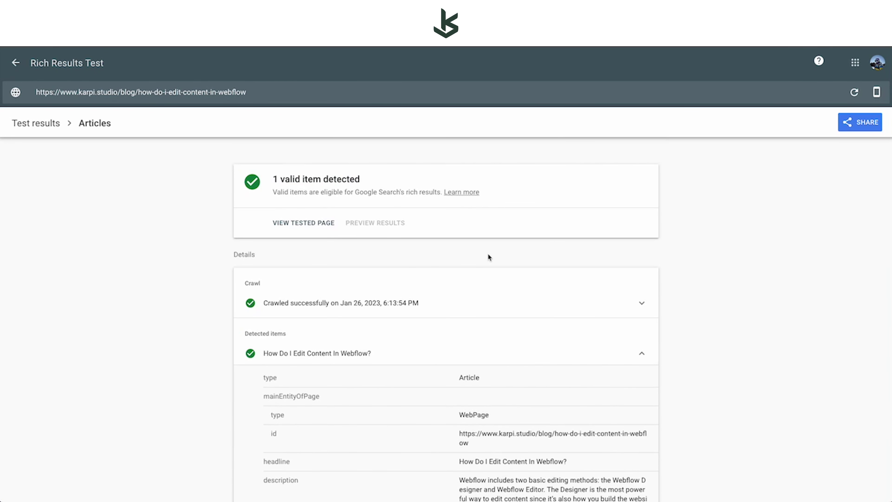